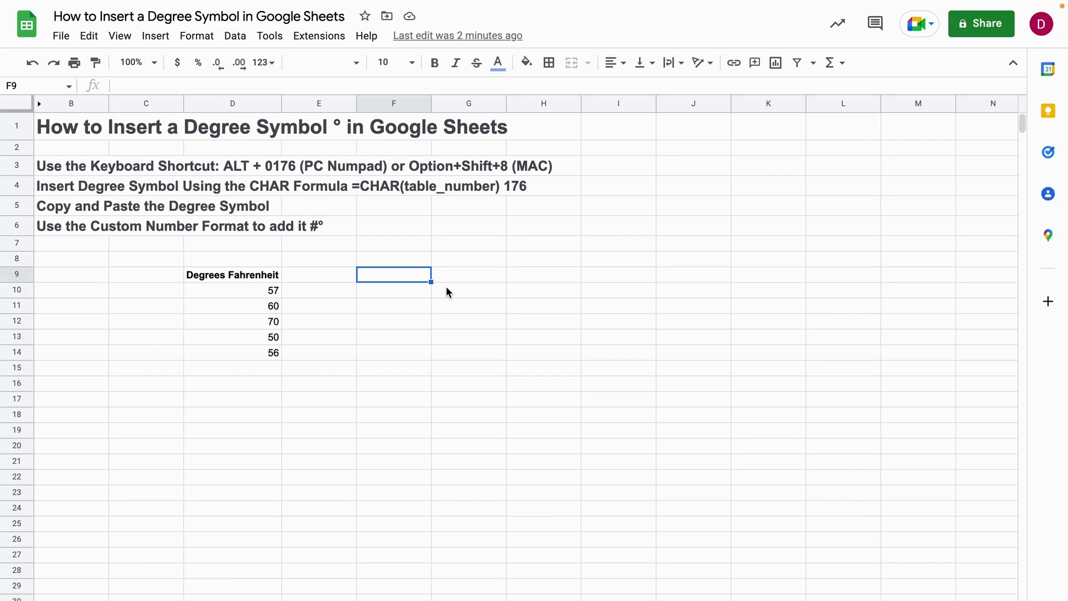
# - Enter the formula =CHAR(176) in cell F9 to produce a degree symbol
pyautogui.write('=CHAR')
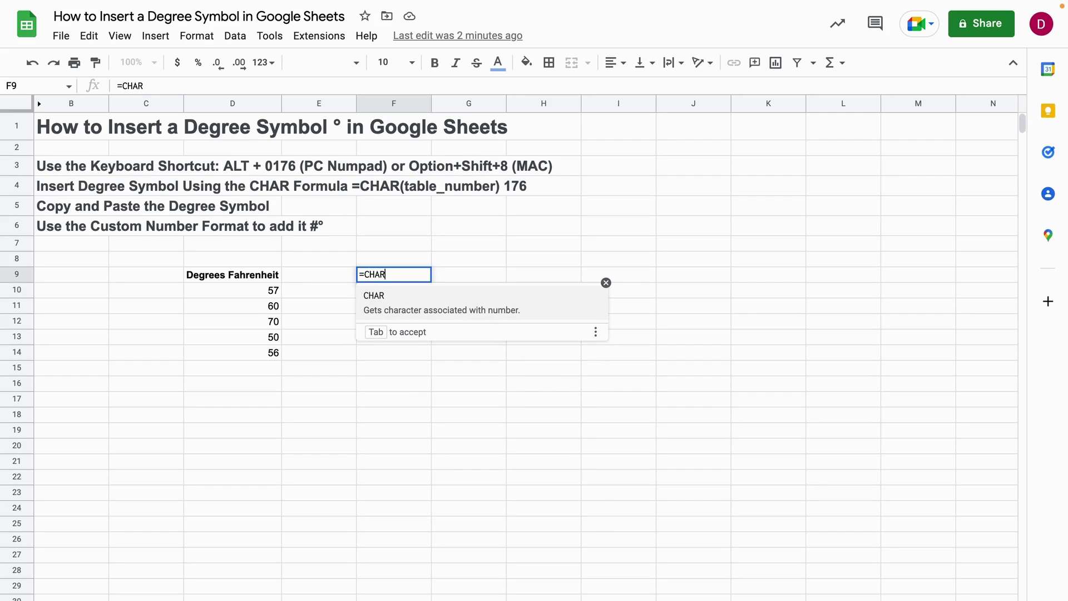
pyautogui.write('(')
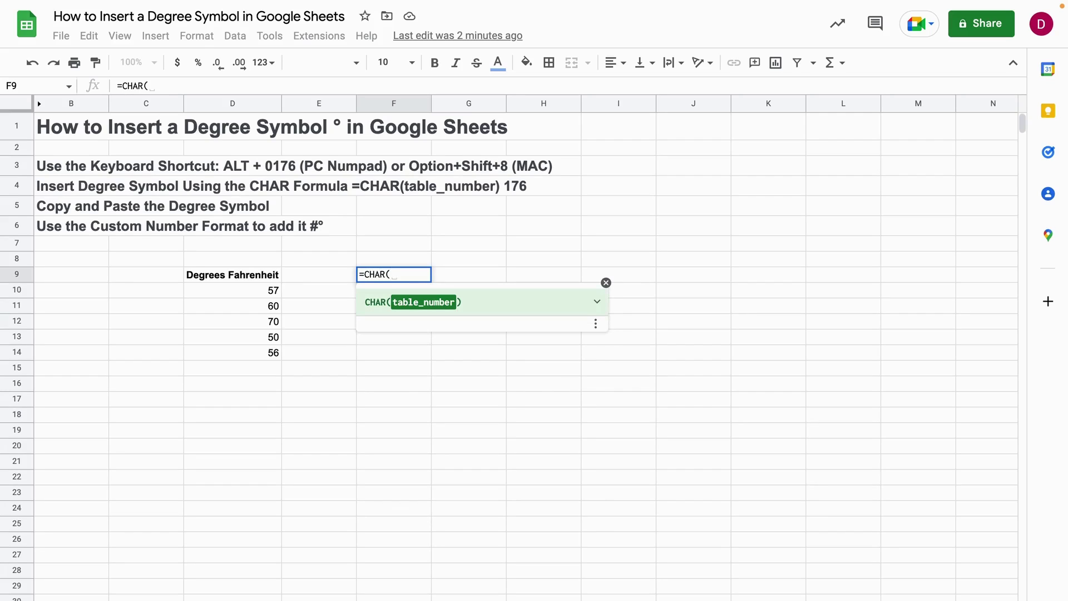
pyautogui.write('17')
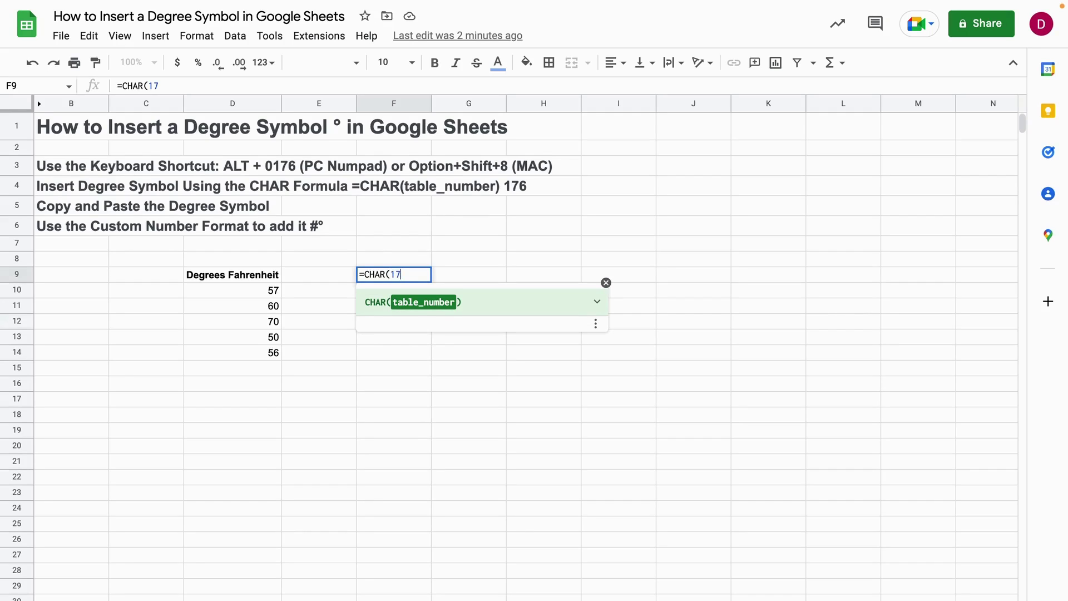
pyautogui.write('6)')
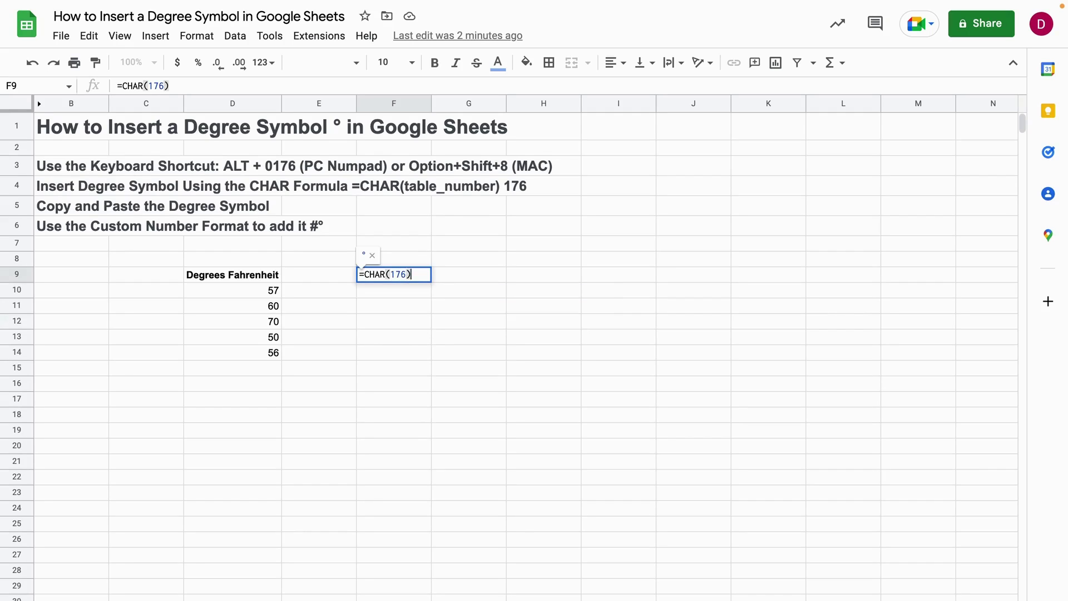
pyautogui.press('Return')
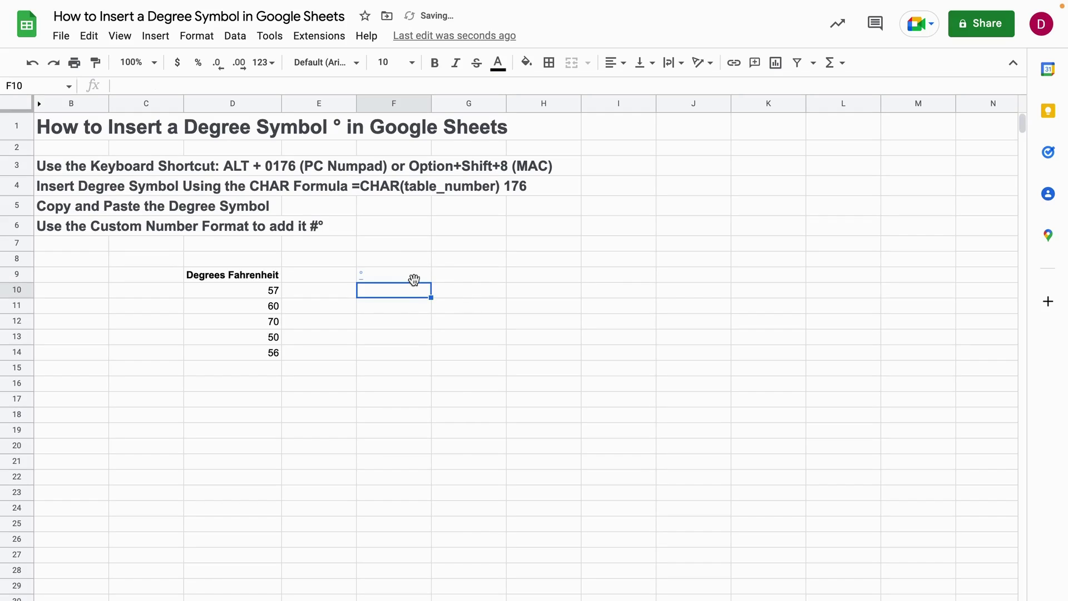
# - Set the font size of the degree symbol in F9 to 30
pyautogui.click(404, 275)
pyautogui.click(389, 62)
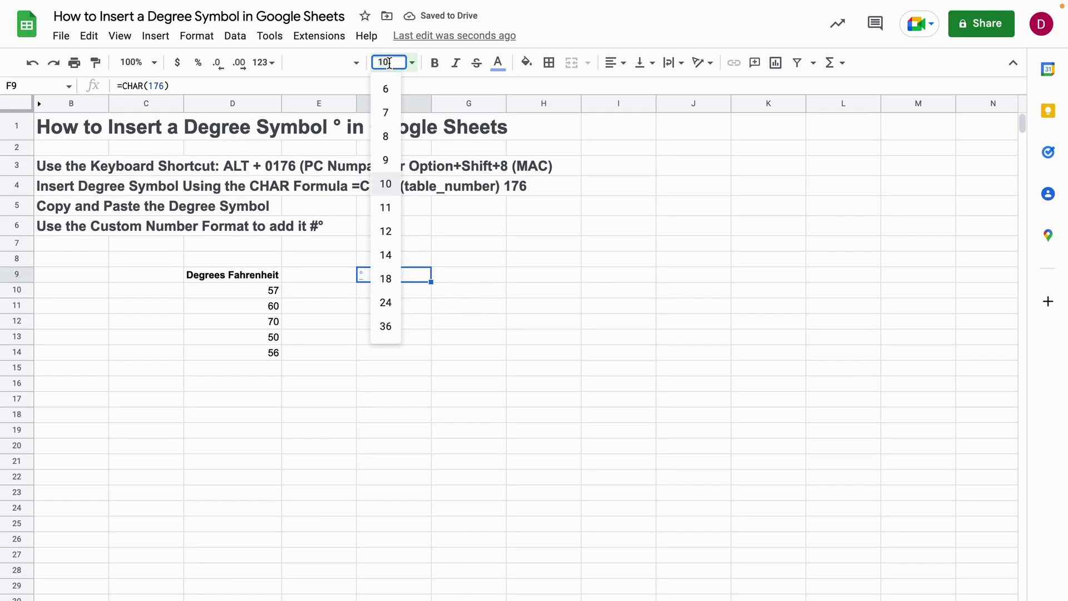
pyautogui.write('30')
pyautogui.press('Return')
# - Colour the degree symbol in F9 black
pyautogui.click(394, 284)
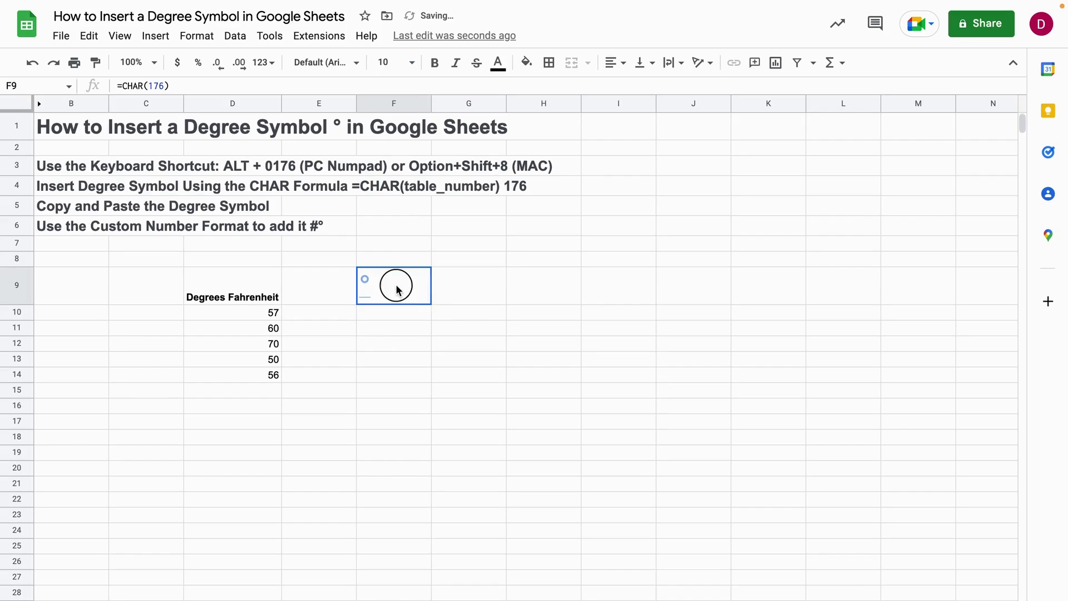
pyautogui.click(498, 62)
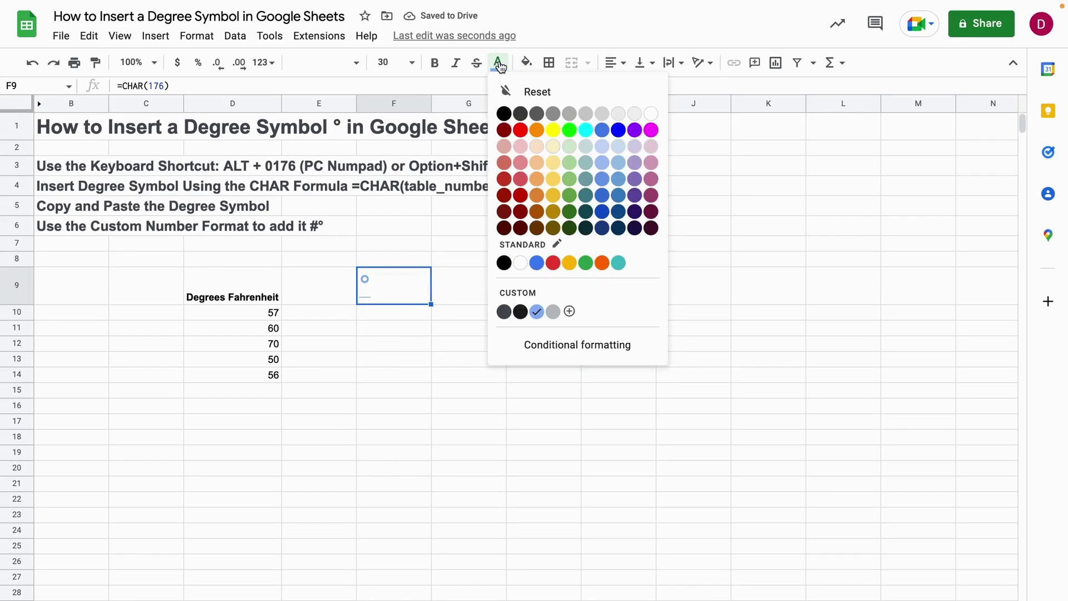
pyautogui.click(504, 111)
pyautogui.click(478, 284)
# - Check that F9 still holds =CHAR(176) and shows the enlarged symbol
pyautogui.doubleClick(386, 270)
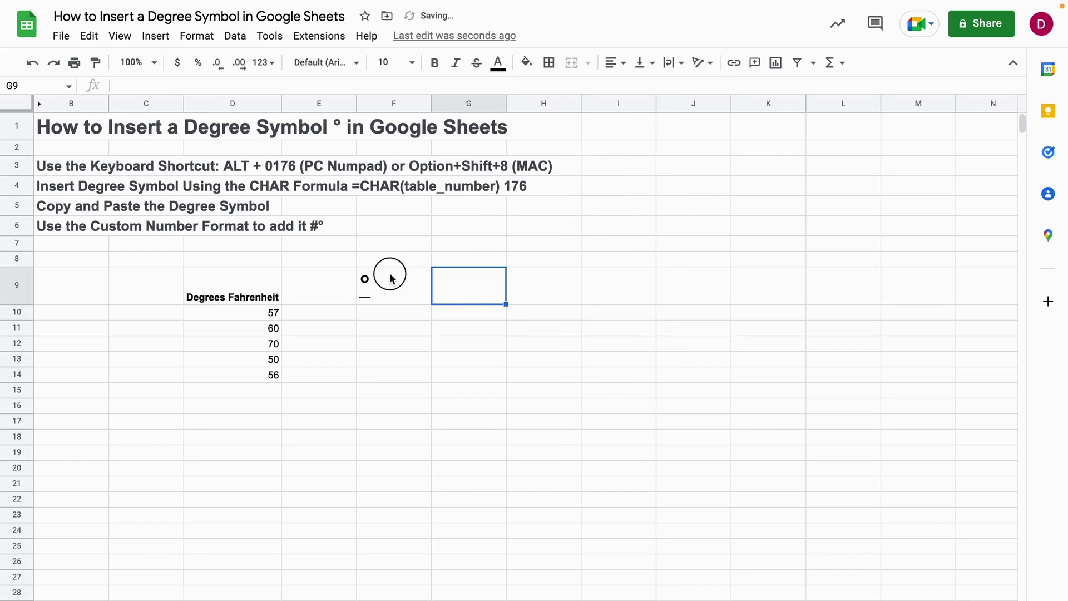
pyautogui.click(480, 295)
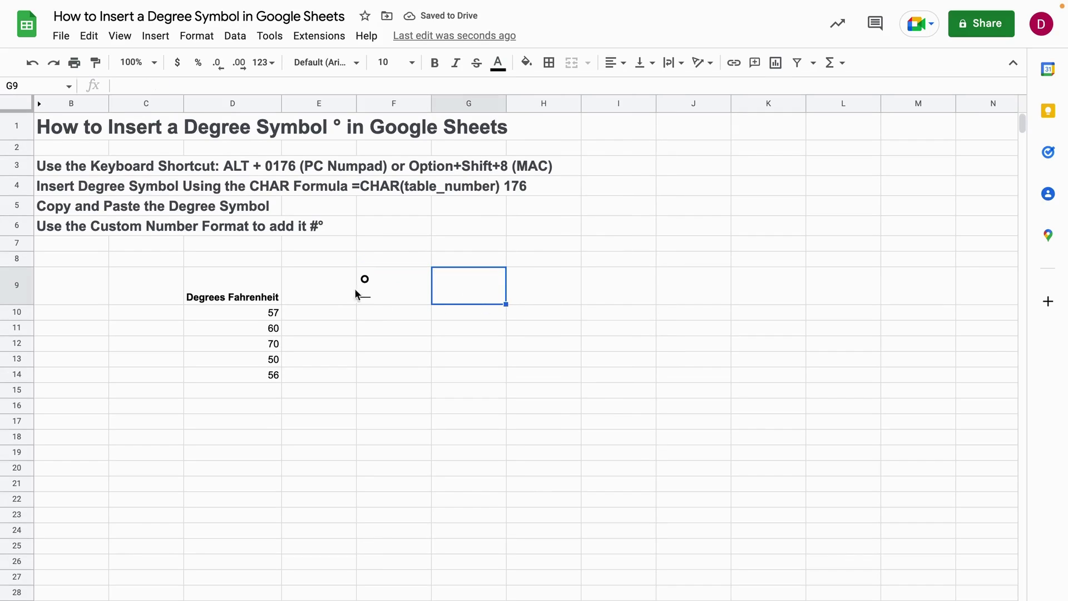
pyautogui.click(385, 295)
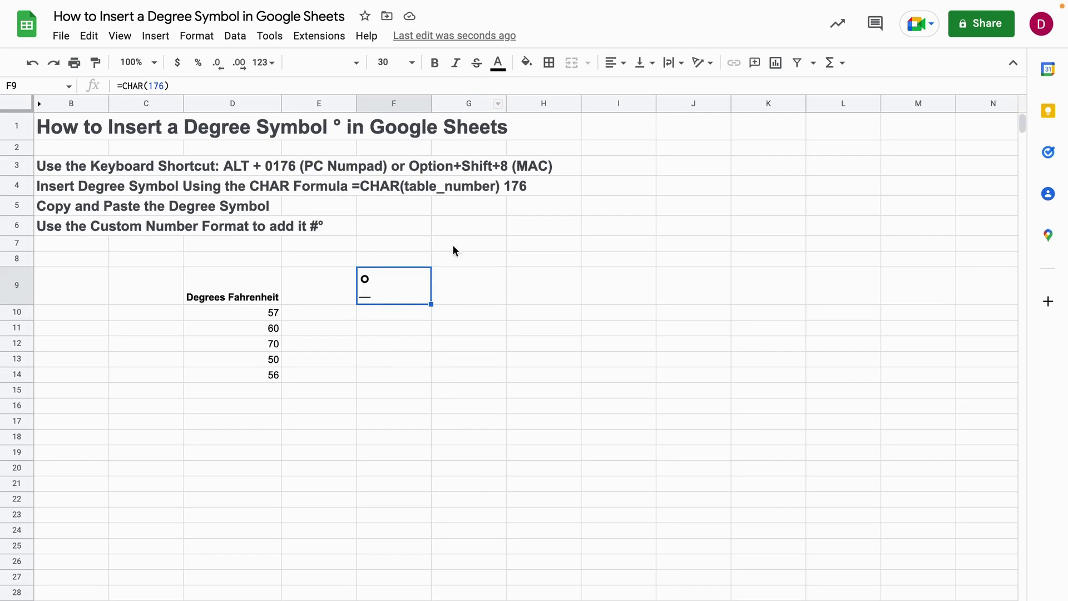
pyautogui.click(489, 332)
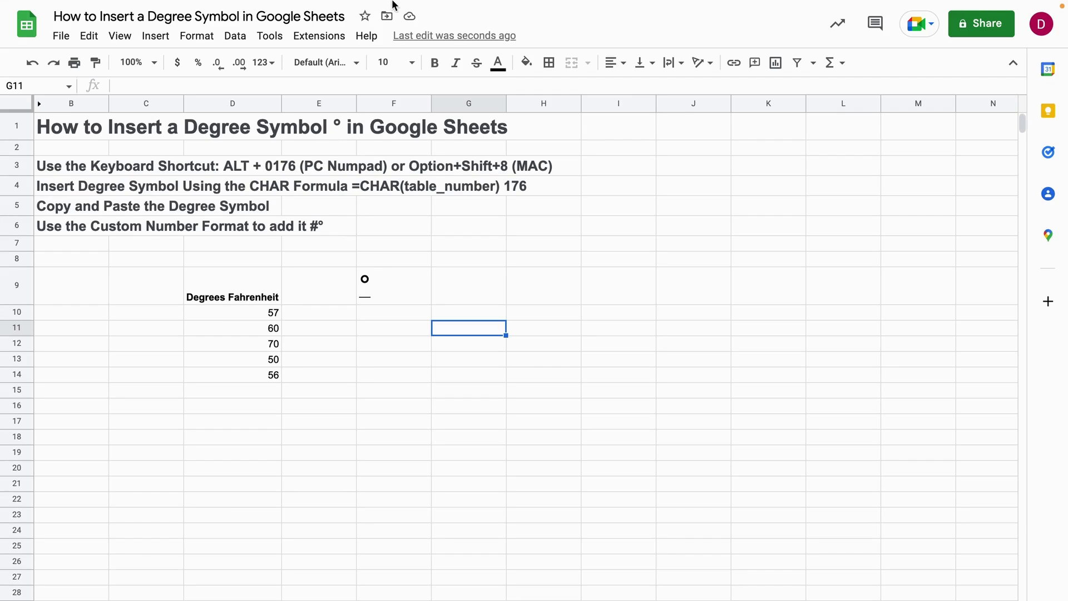
# - Search Google for 'degree symbol' and copy the ° from the Wikipedia snippet
pyautogui.moveTo(396, 5)
pyautogui.click(50, 28)
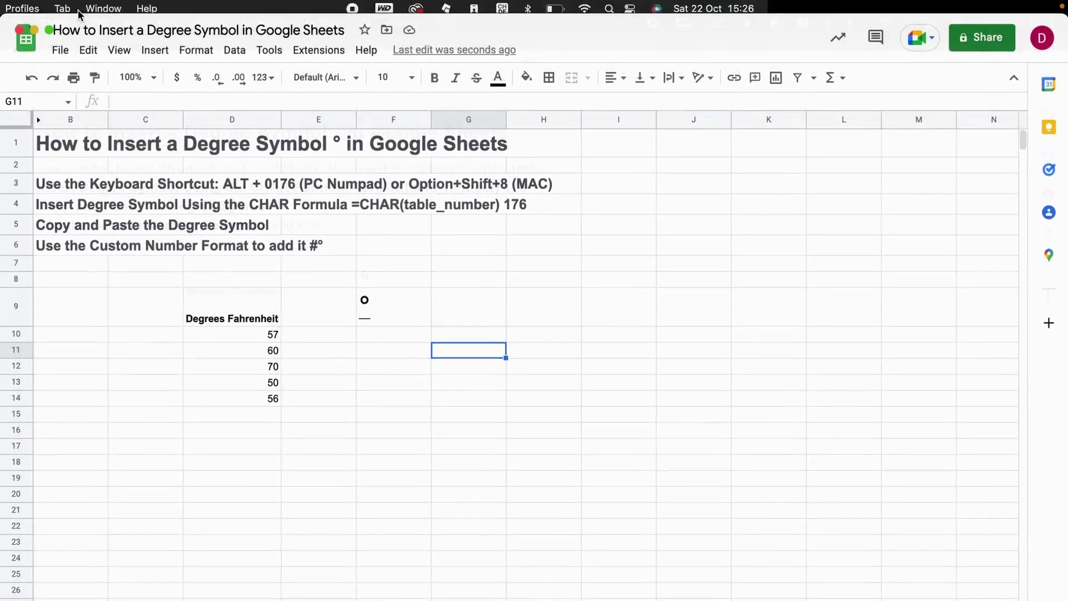
pyautogui.click(472, 44)
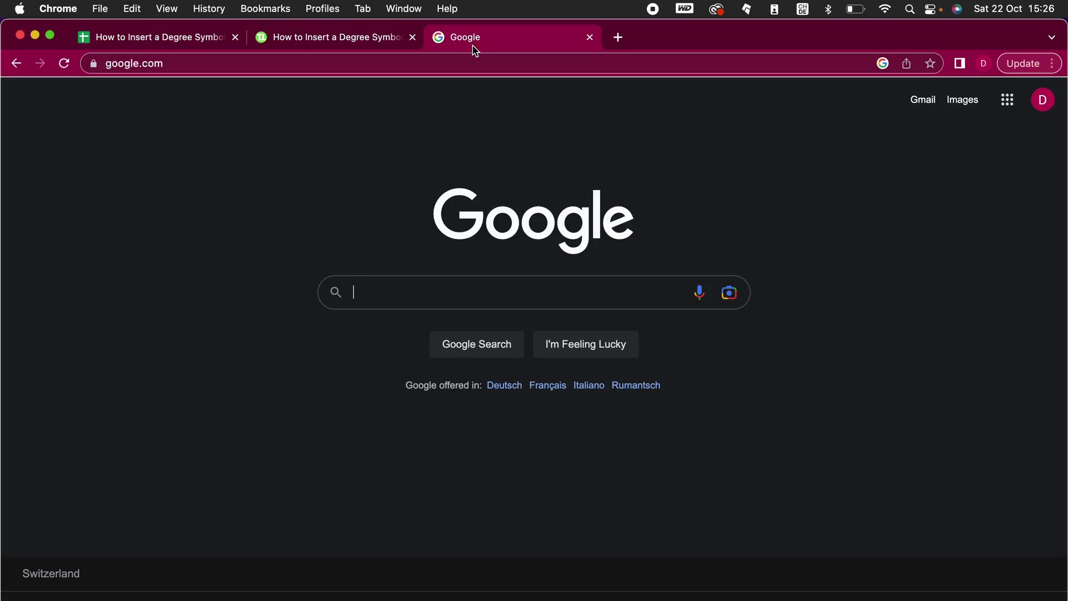
pyautogui.write('degre')
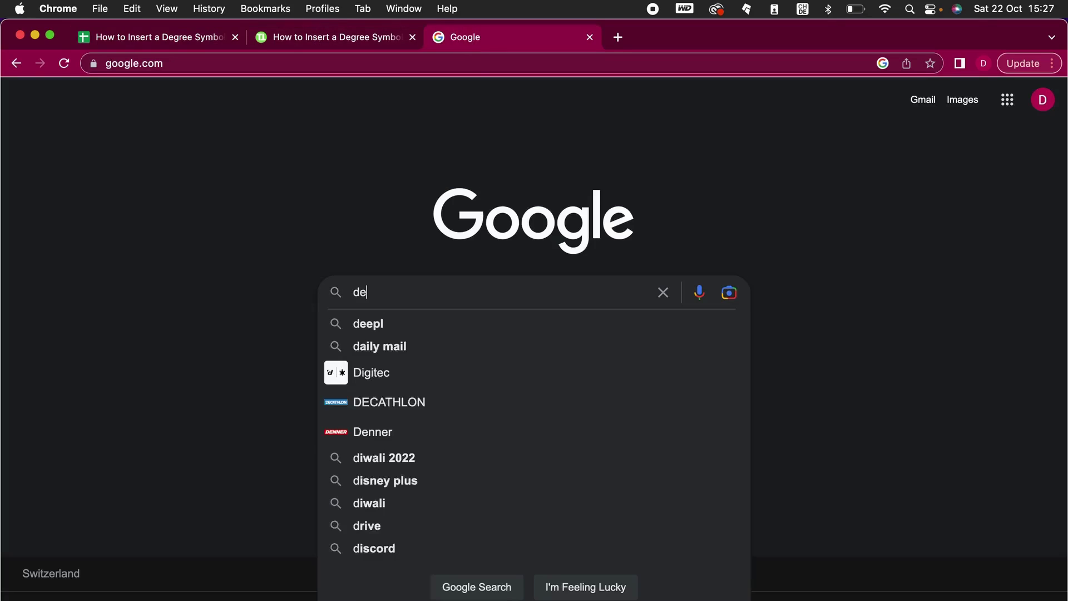
pyautogui.write('e symbo')
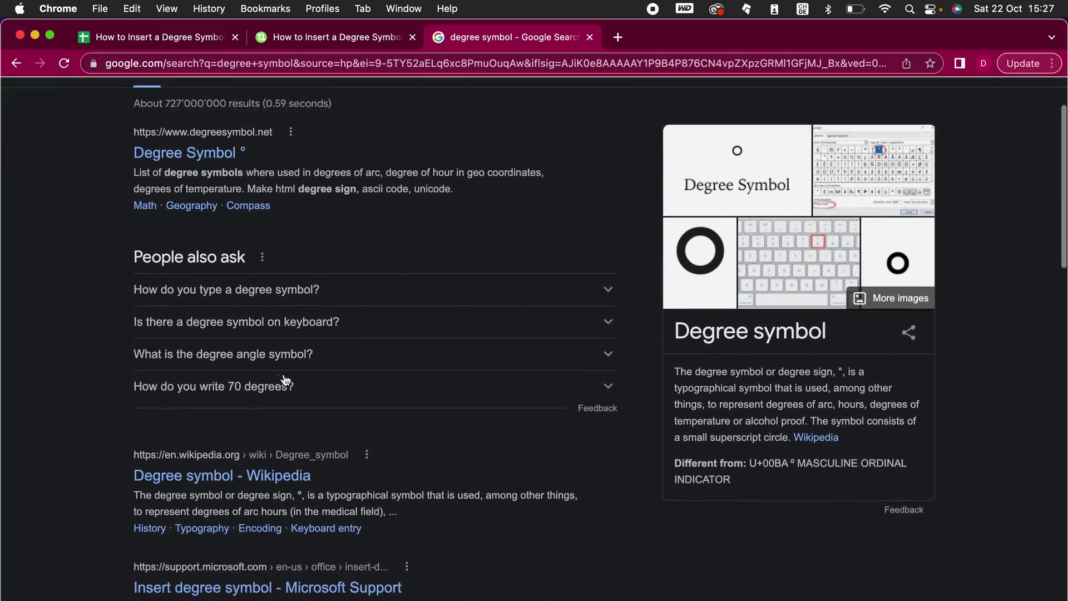
pyautogui.doubleClick(300, 484)
pyautogui.press('super+c')
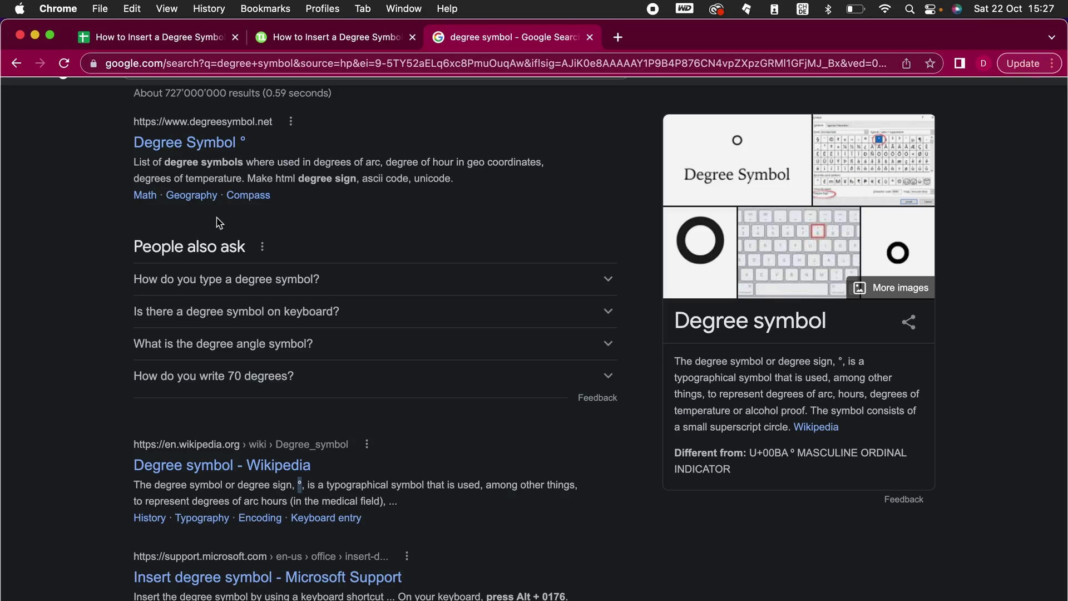
pyautogui.click(128, 38)
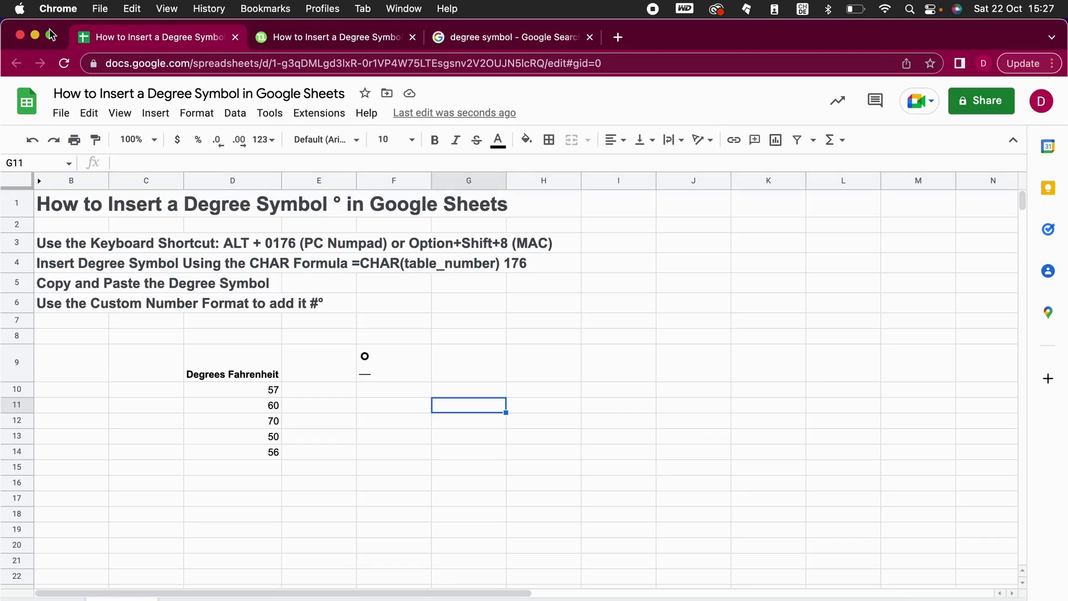
# - Paste the copied degree sign into G10 and reset its dark fill colour
pyautogui.press('ctrl+super+f')
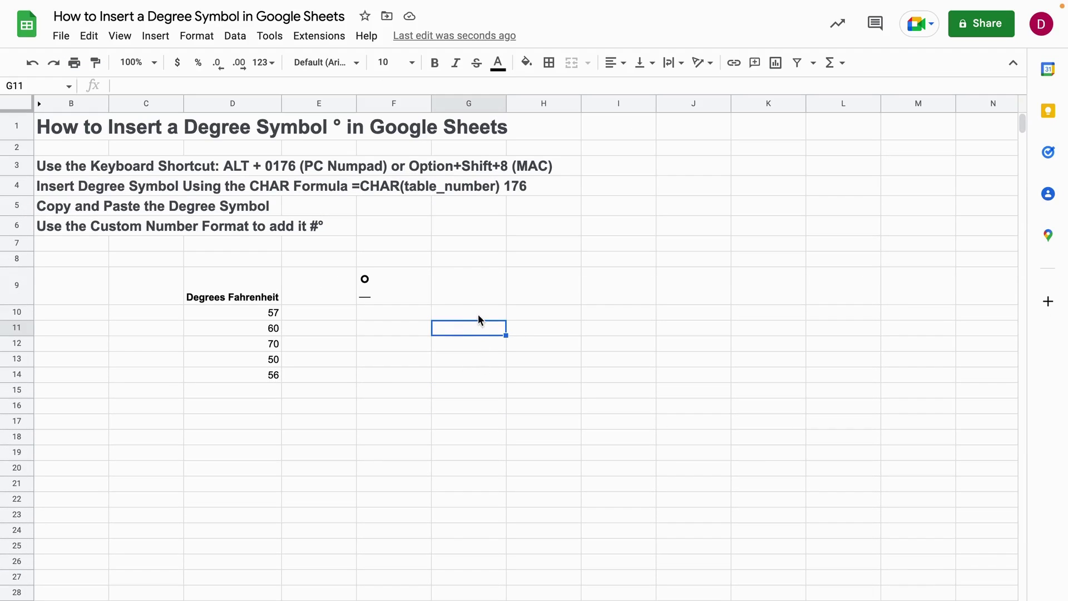
pyautogui.click(478, 315)
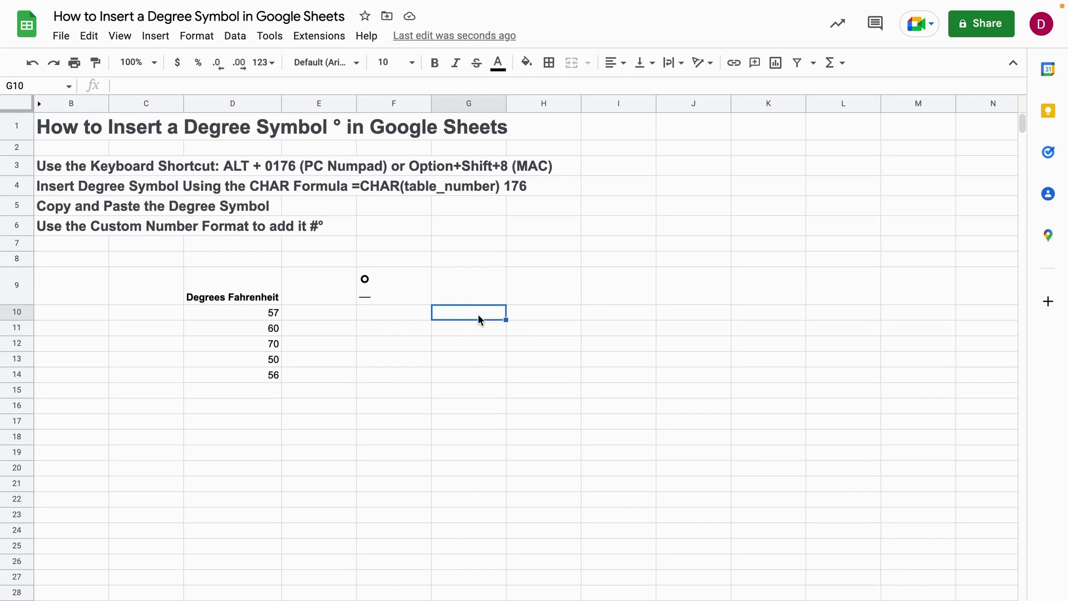
pyautogui.press('super+v')
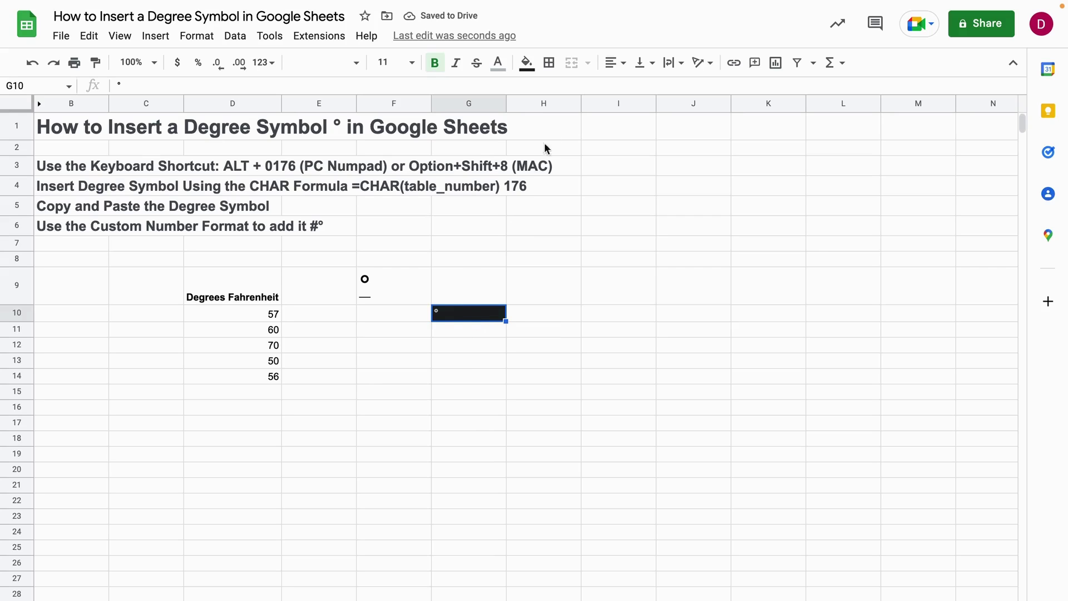
pyautogui.click(526, 62)
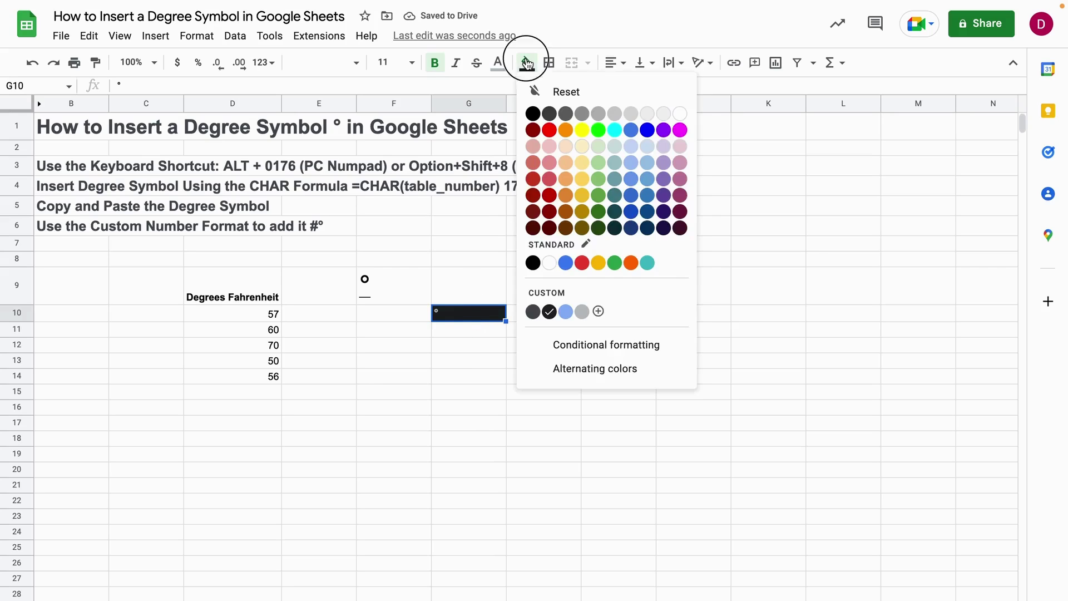
pyautogui.click(573, 100)
pyautogui.click(482, 329)
pyautogui.click(475, 319)
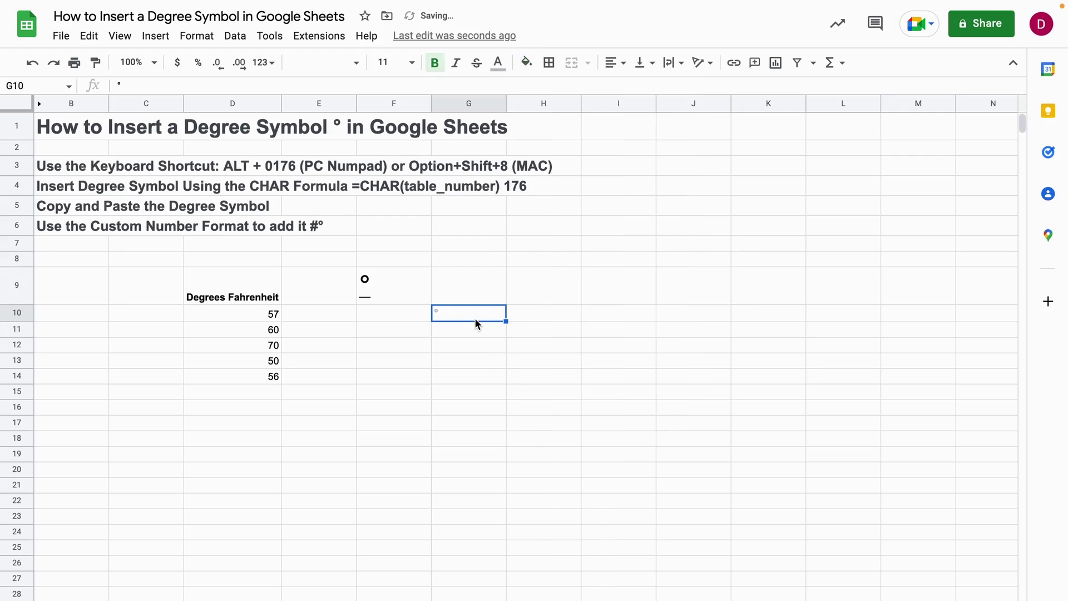
# - Make the degree sign in G10 black
pyautogui.click(498, 62)
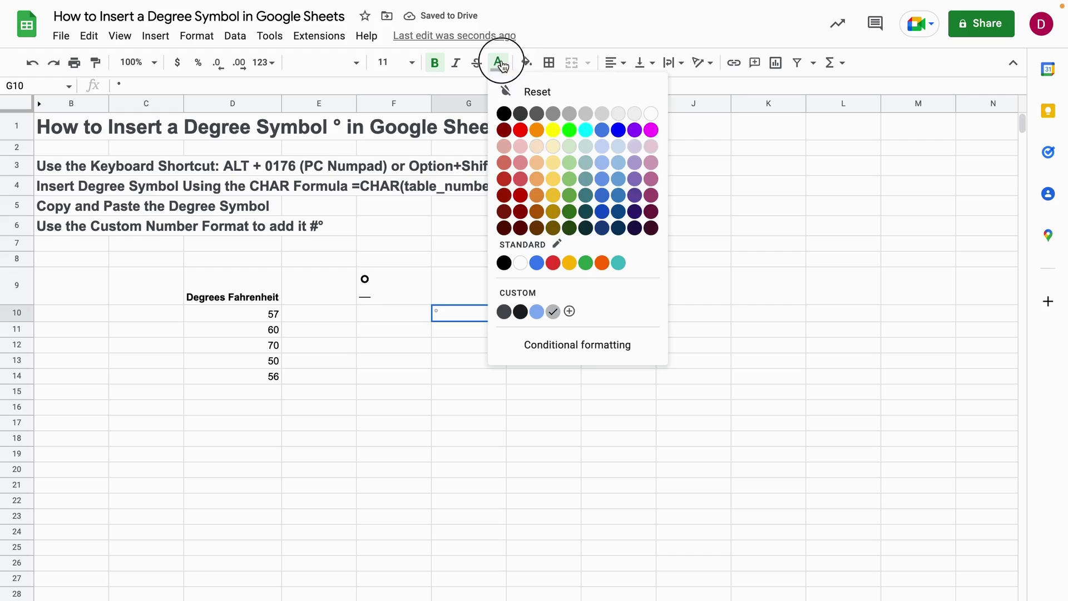
pyautogui.click(504, 114)
pyautogui.click(468, 361)
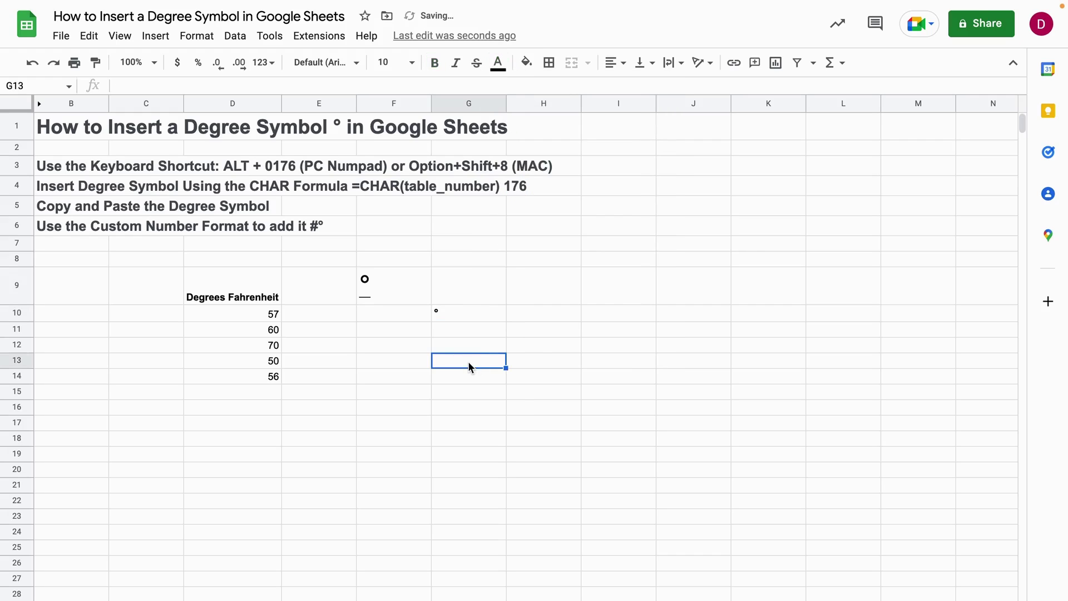
pyautogui.click(465, 315)
# - Set the degree sign in G10 to font size 30
pyautogui.click(399, 62)
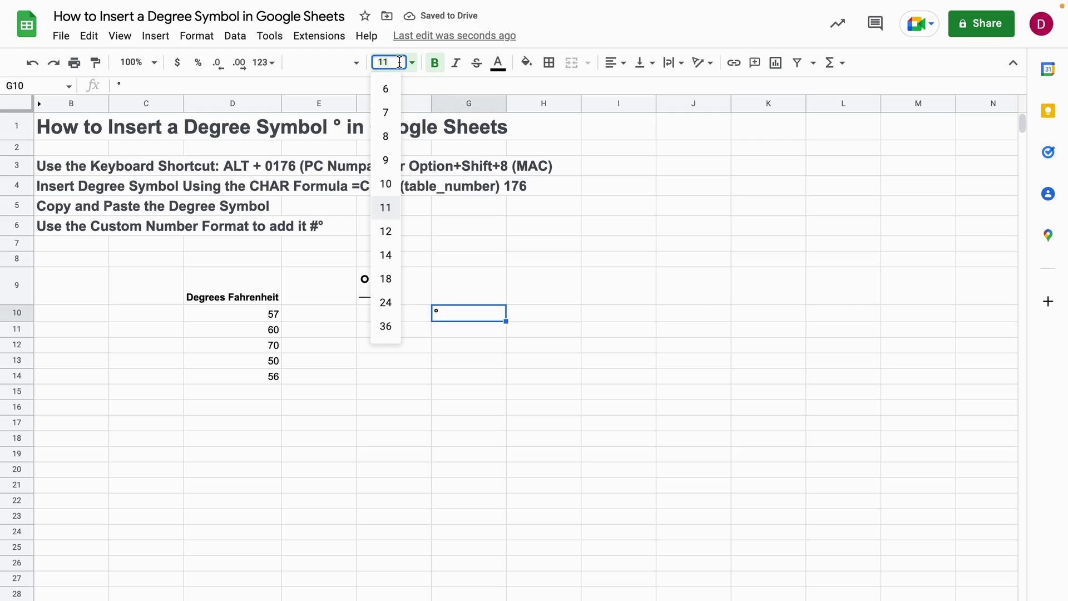
pyautogui.write('30')
pyautogui.press('Return')
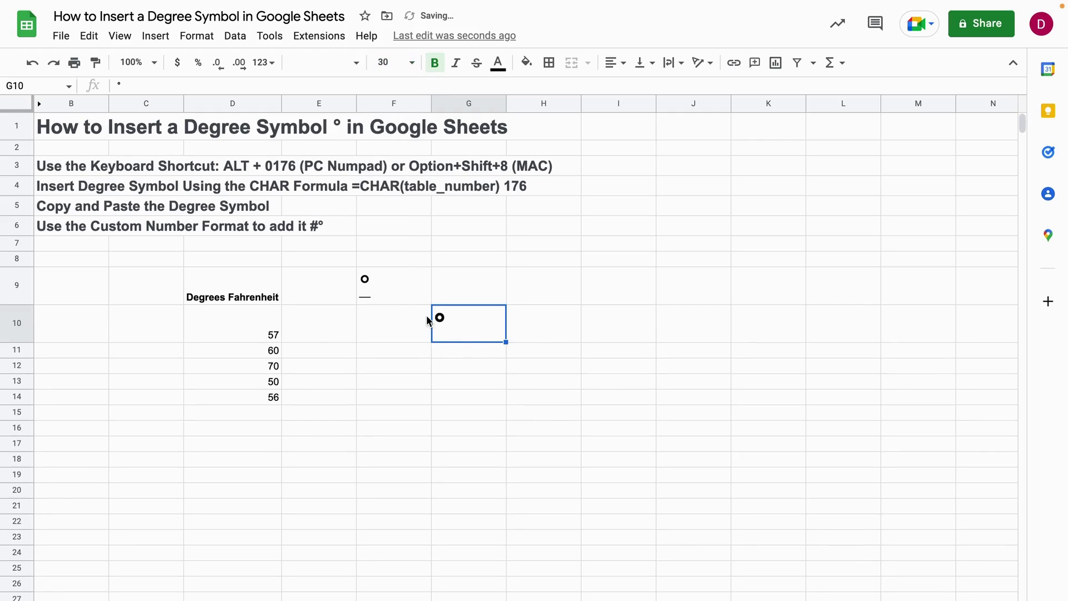
pyautogui.click(481, 353)
pyautogui.click(479, 323)
pyautogui.moveTo(445, 38)
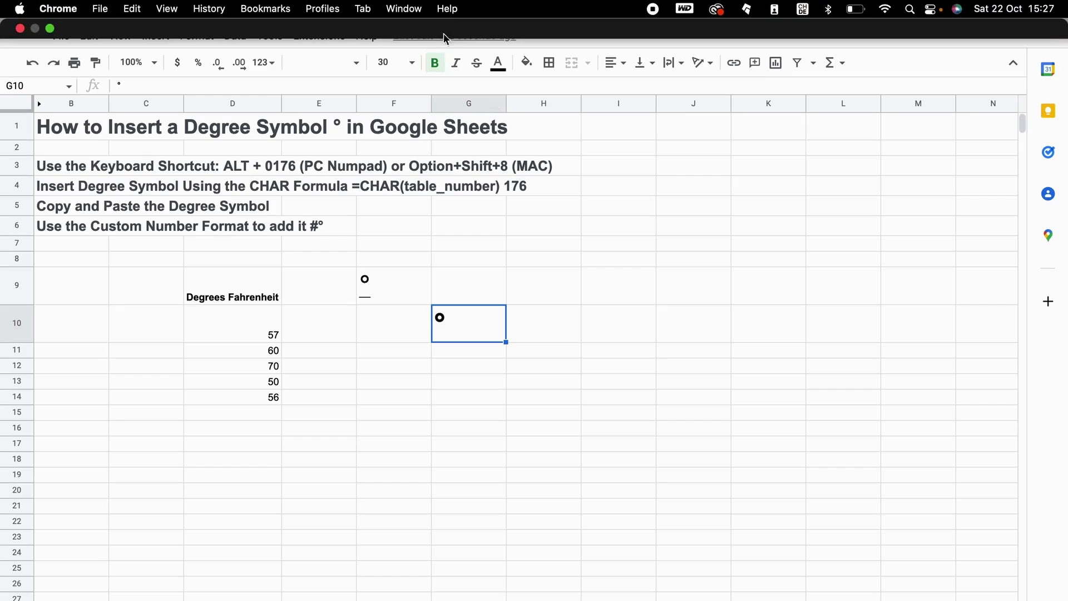
pyautogui.click(435, 399)
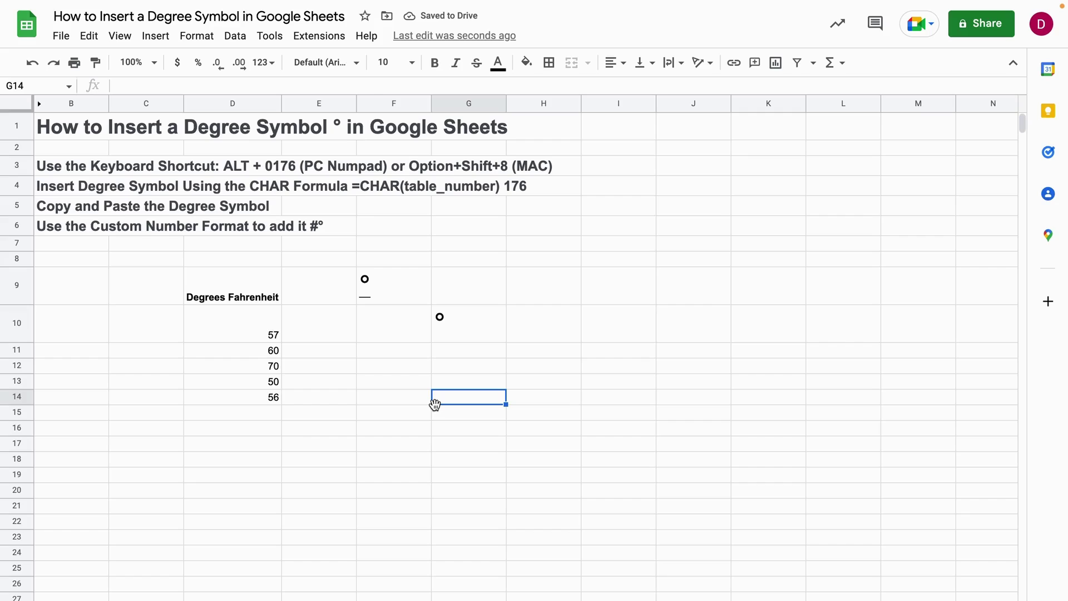
pyautogui.moveTo(238, 318); pyautogui.dragTo(238, 397)
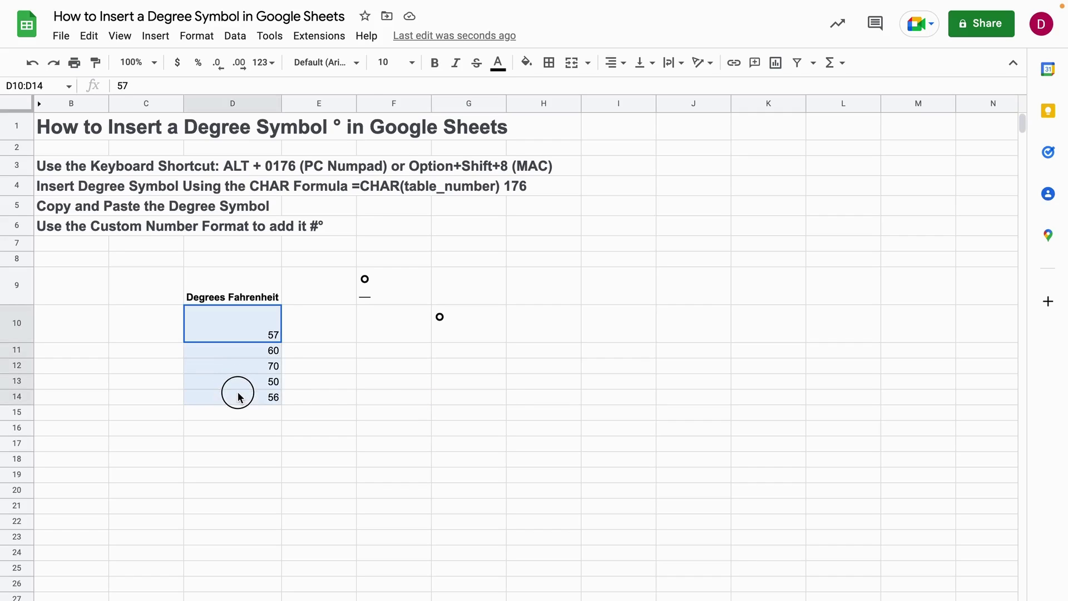
pyautogui.click(358, 396)
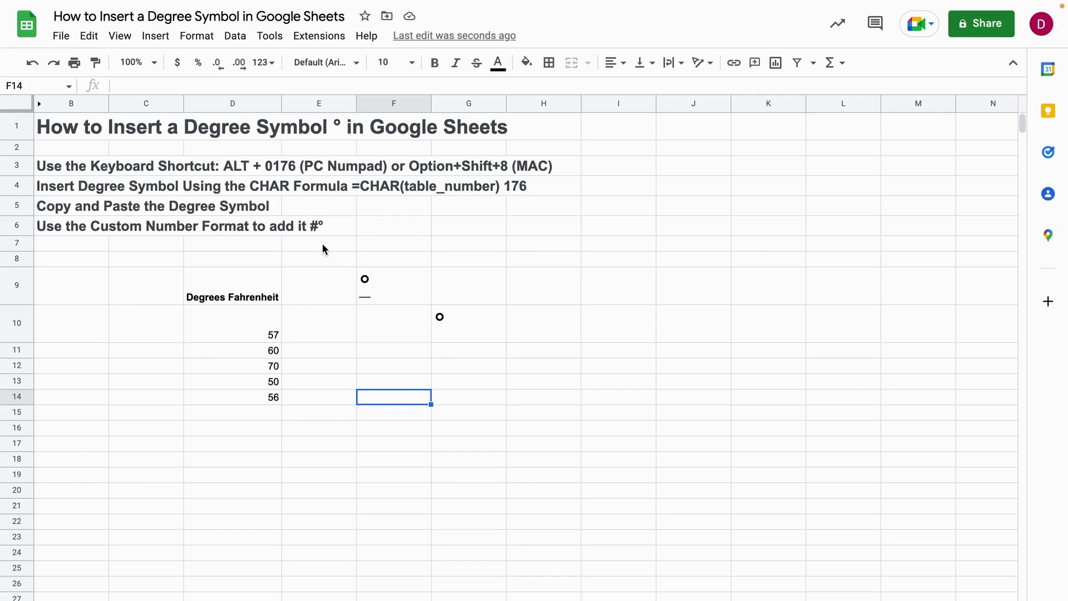
pyautogui.click(88, 224)
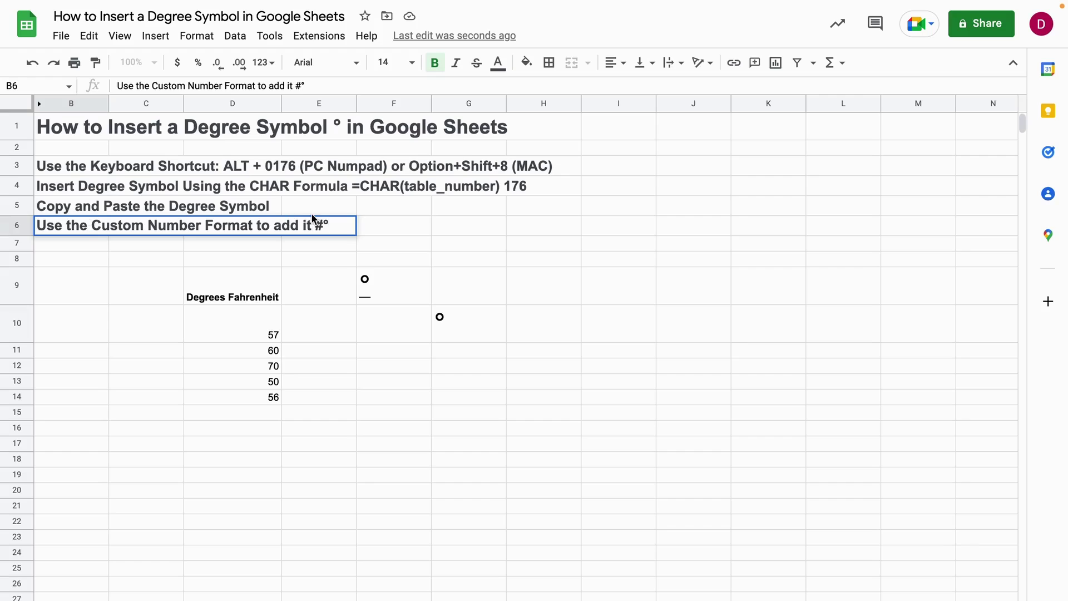
pyautogui.click(319, 224)
pyautogui.moveTo(319, 224)
pyautogui.mouseDown()
pyautogui.moveTo(329, 224)
pyautogui.moveTo(317, 224)
pyautogui.mouseUp()
pyautogui.click(341, 410)
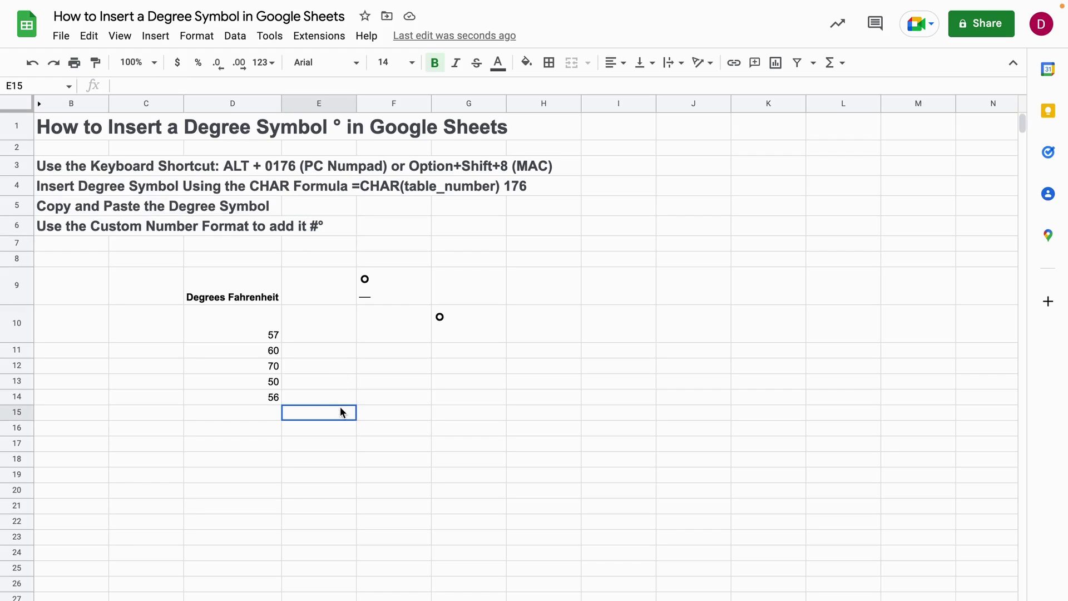
pyautogui.moveTo(258, 318); pyautogui.dragTo(258, 396)
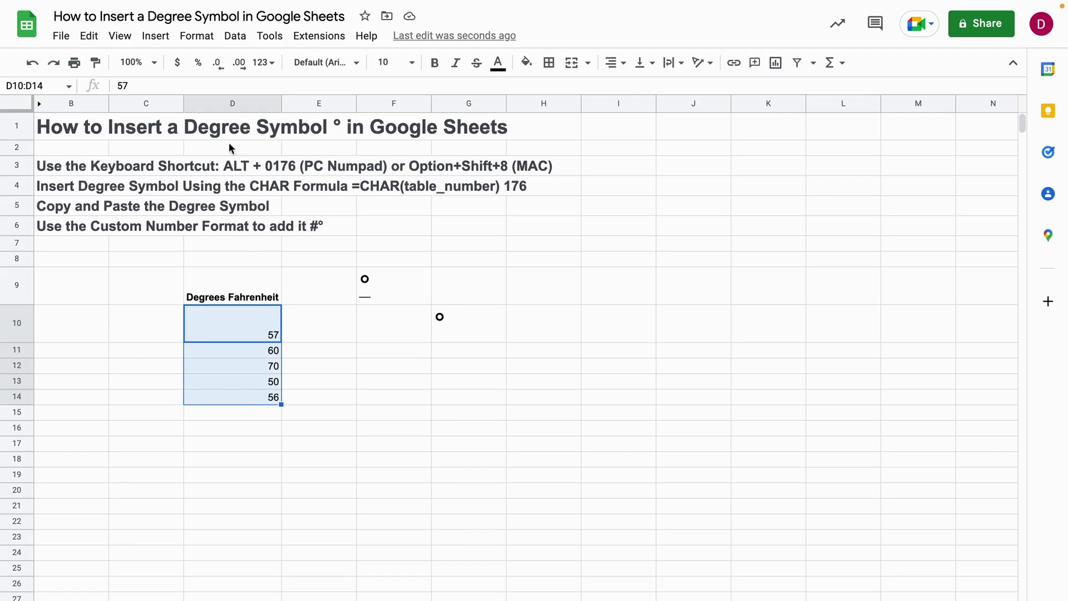
# - Apply the custom number format #° to the Degrees Fahrenheit values
pyautogui.click(194, 37)
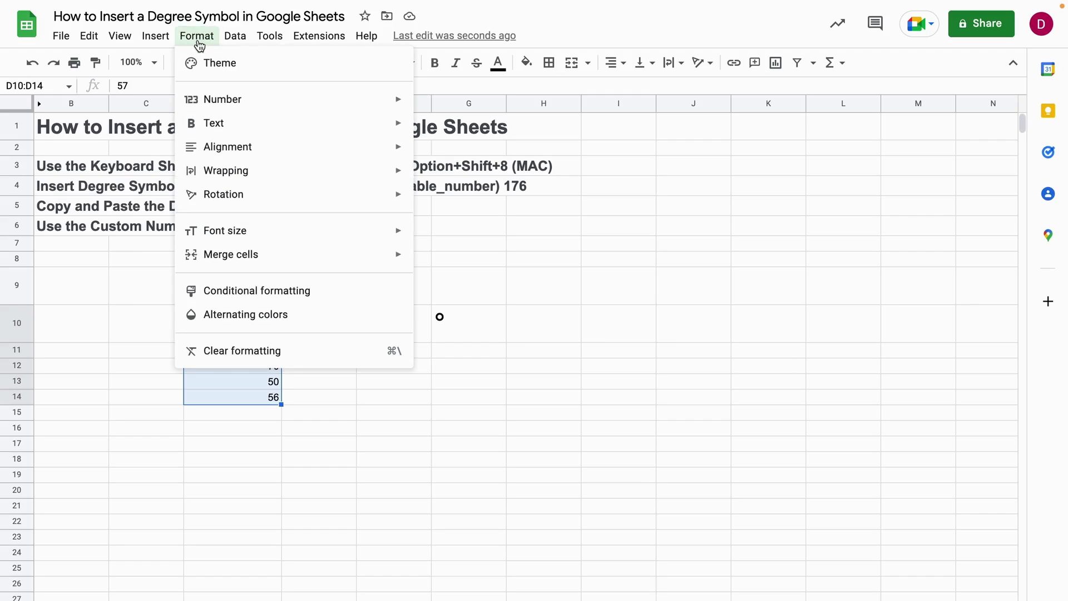
pyautogui.moveTo(239, 99)
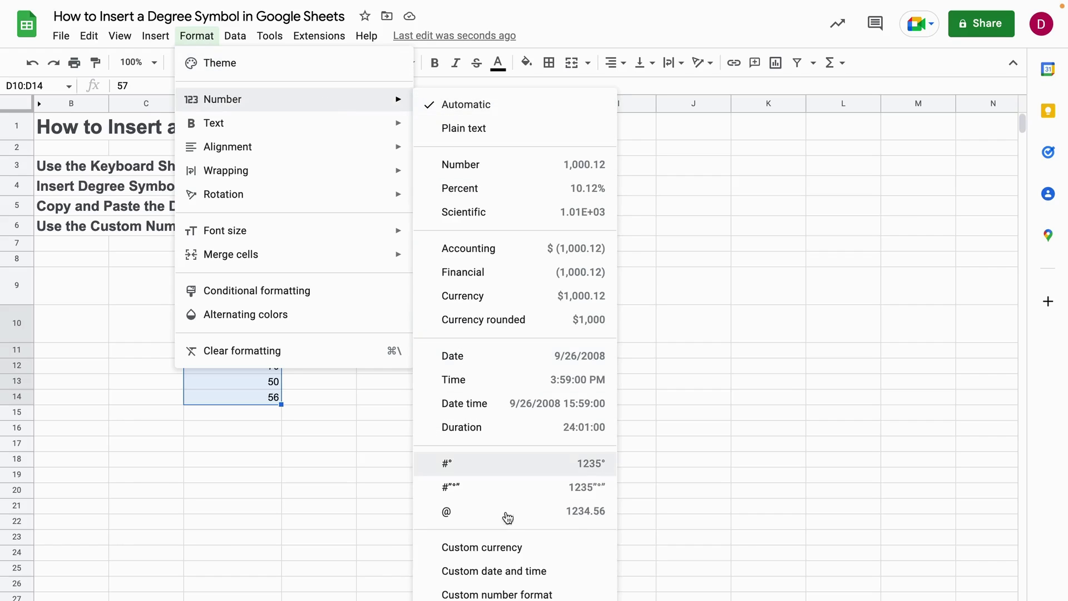
pyautogui.click(511, 595)
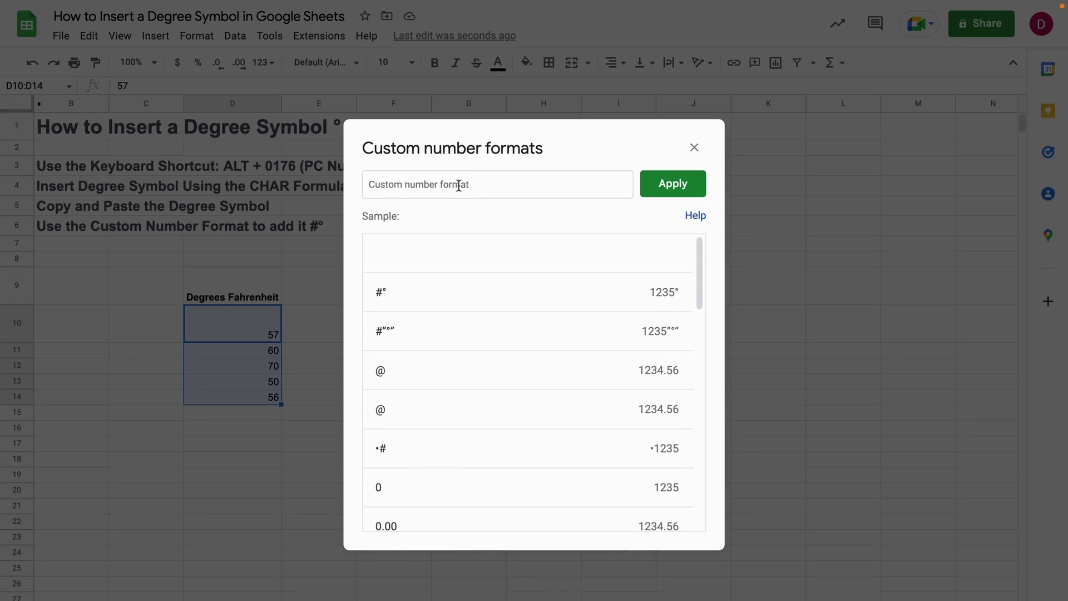
pyautogui.write('#°')
pyautogui.moveTo(379, 188); pyautogui.dragTo(365, 186)
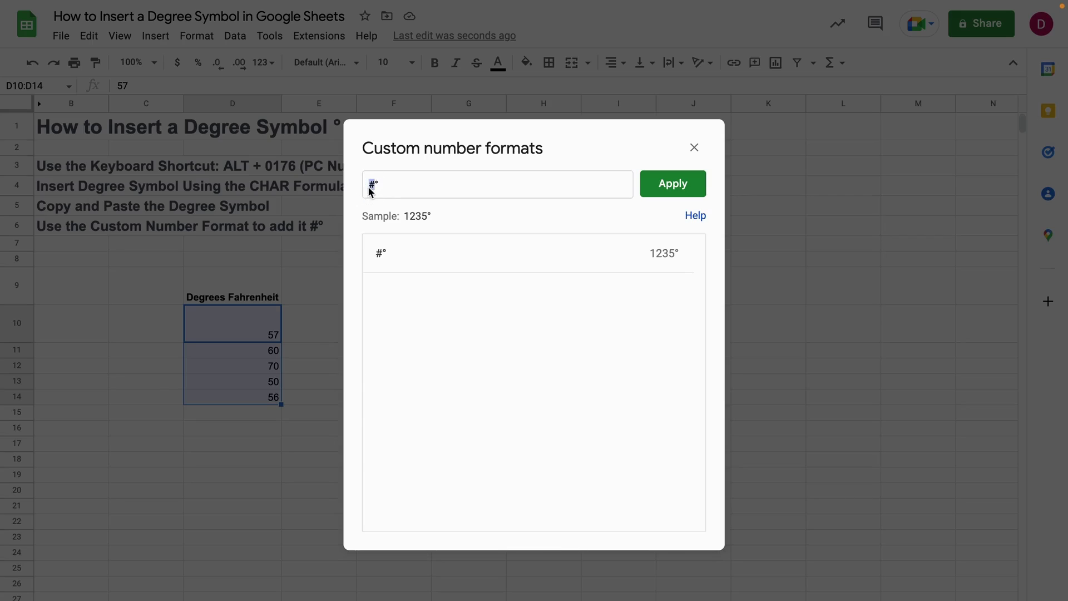
pyautogui.click(366, 186)
pyautogui.click(673, 185)
pyautogui.click(387, 386)
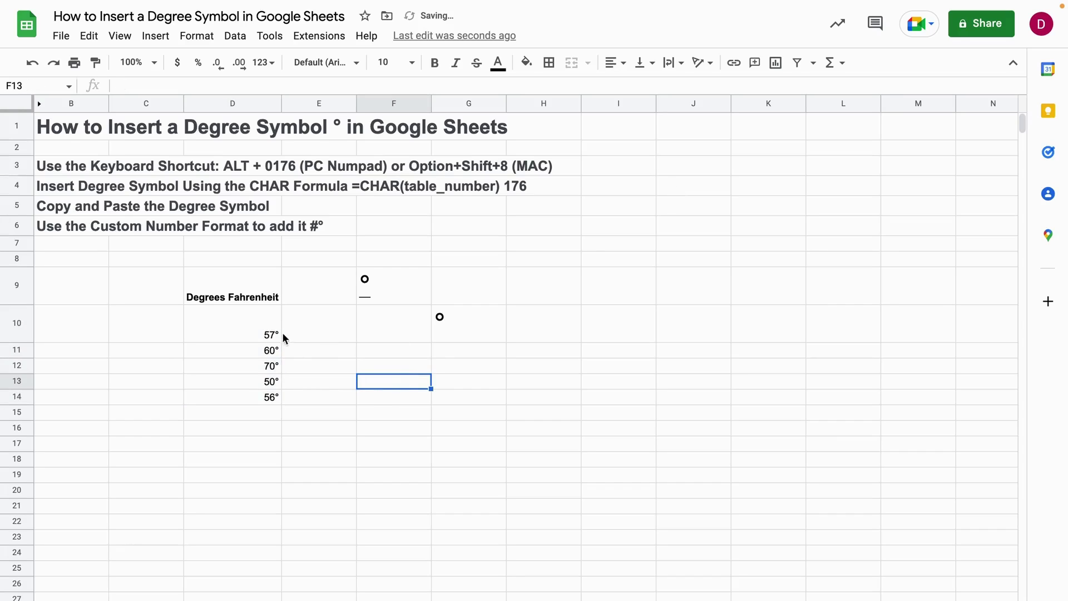
pyautogui.moveTo(278, 334); pyautogui.dragTo(270, 398)
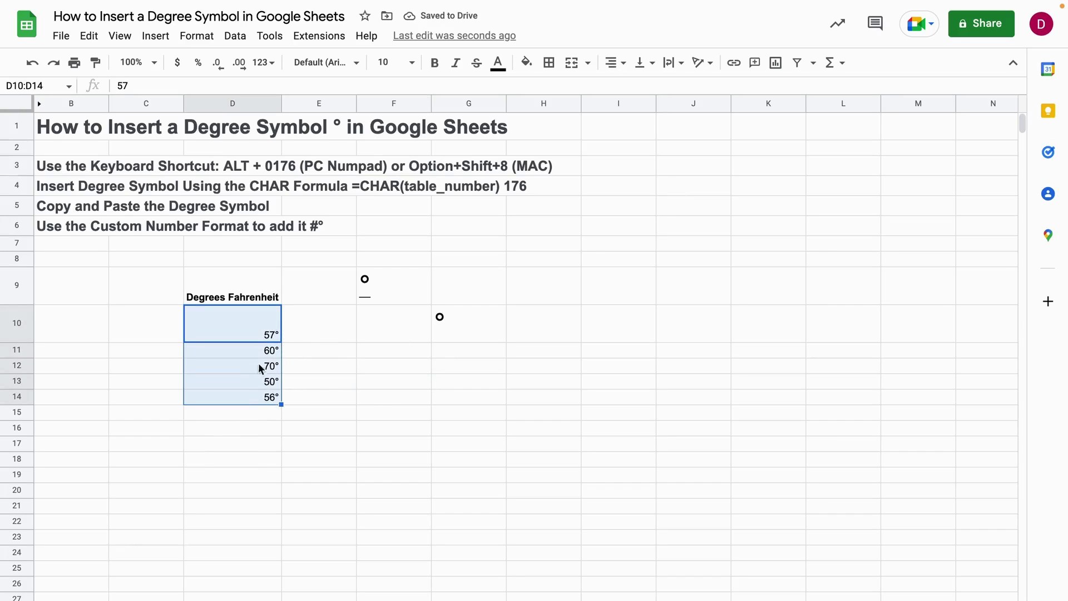
pyautogui.click(346, 379)
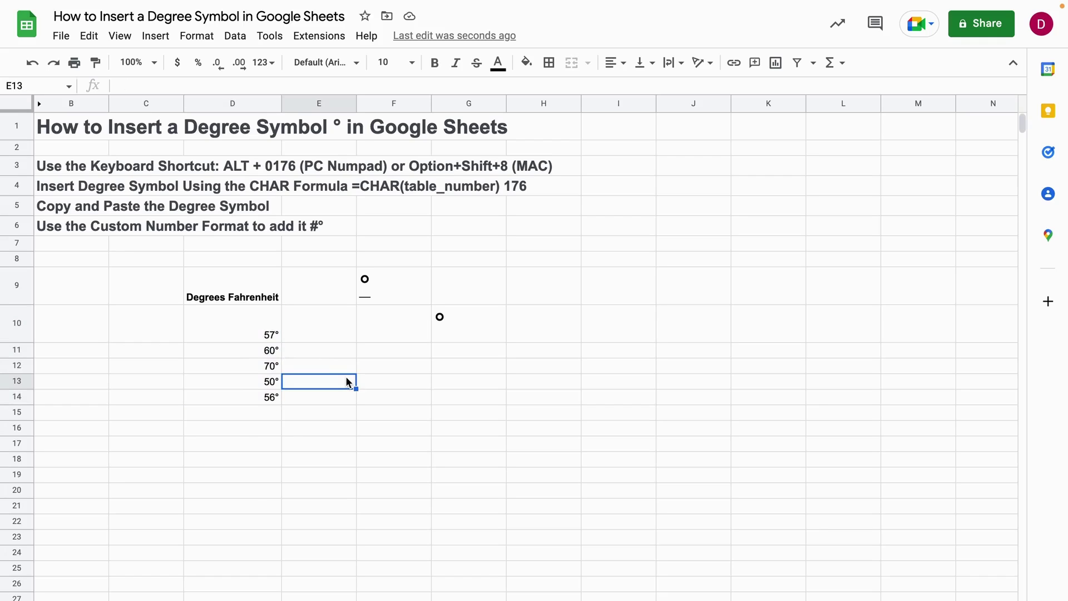